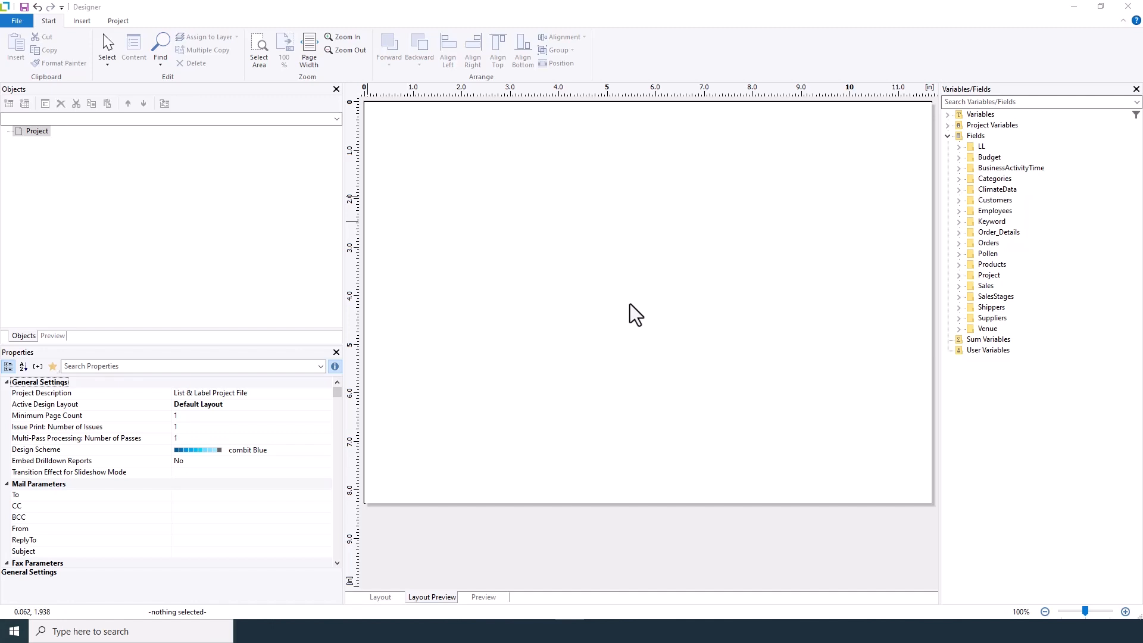
# Step: Place a crosstab object about 10.5 by 4.6 inches in the middle of the blank page
pyautogui.click(82, 21)
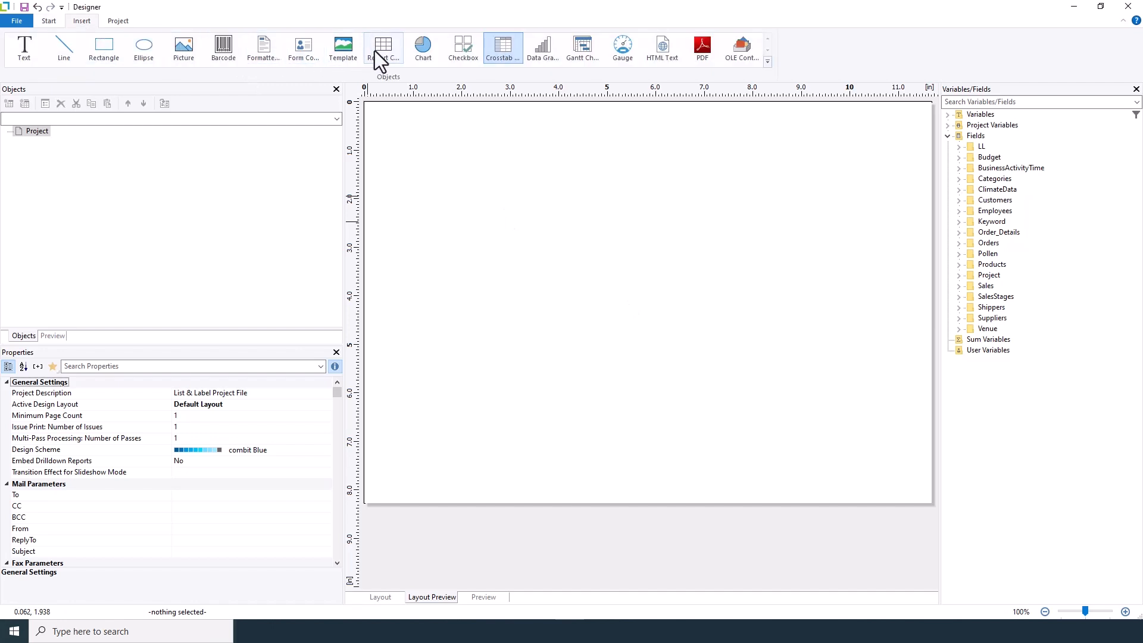
pyautogui.click(501, 49)
pyautogui.moveTo(400, 174); pyautogui.dragTo(910, 400)
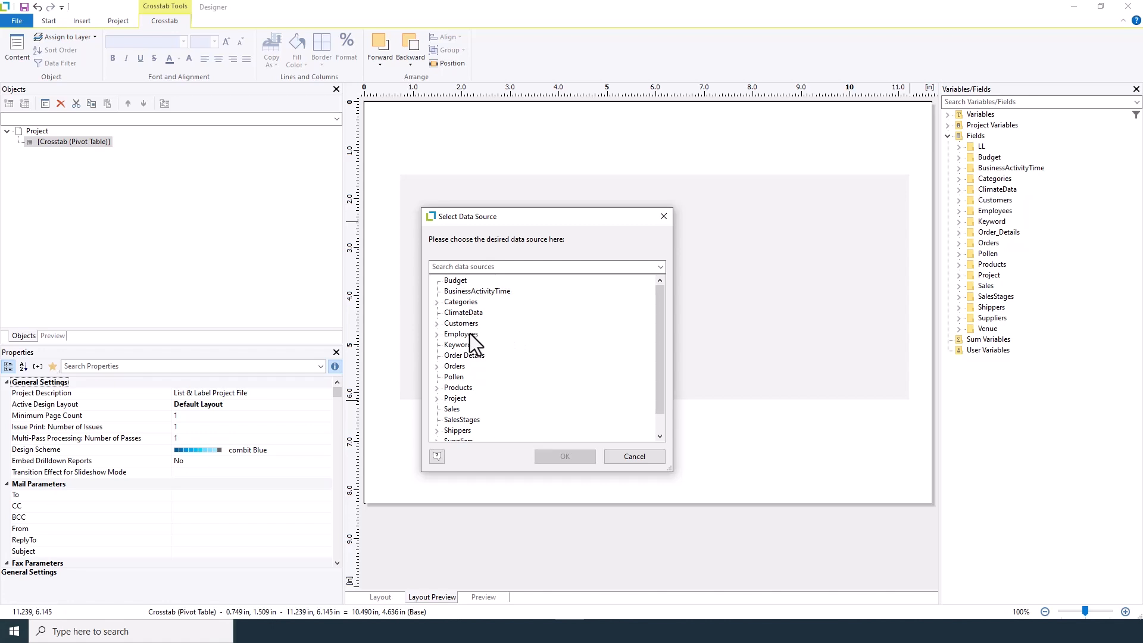
# Step: Choose Order Details, nested under Customers and Orders, as the crosstab's data source
pyautogui.click(437, 323)
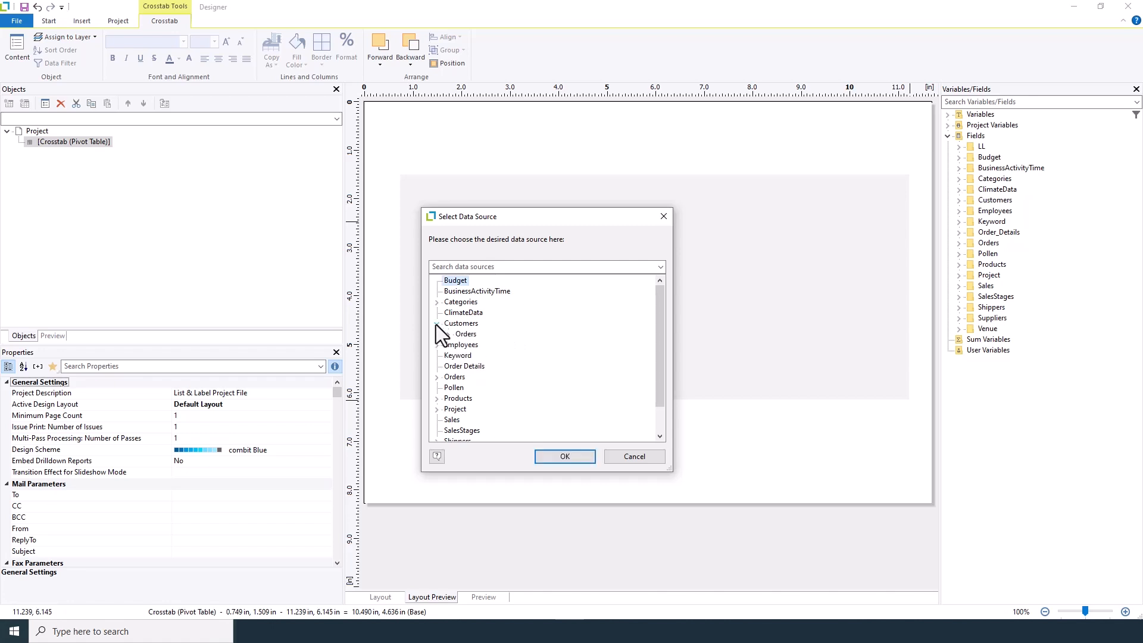
pyautogui.click(449, 334)
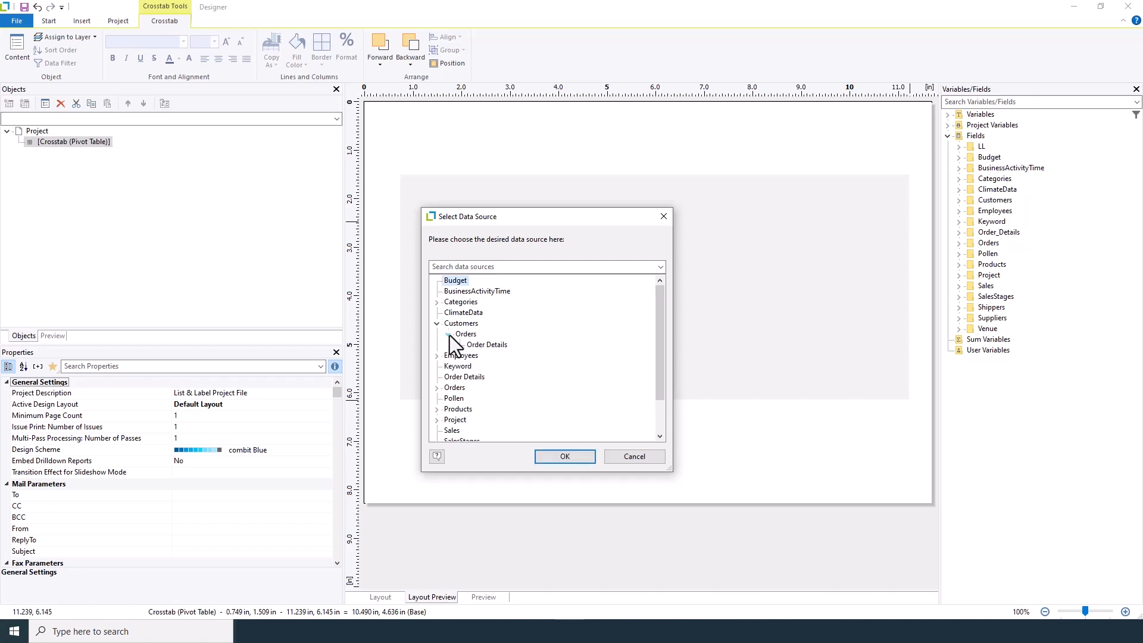
pyautogui.click(495, 345)
pyautogui.click(569, 458)
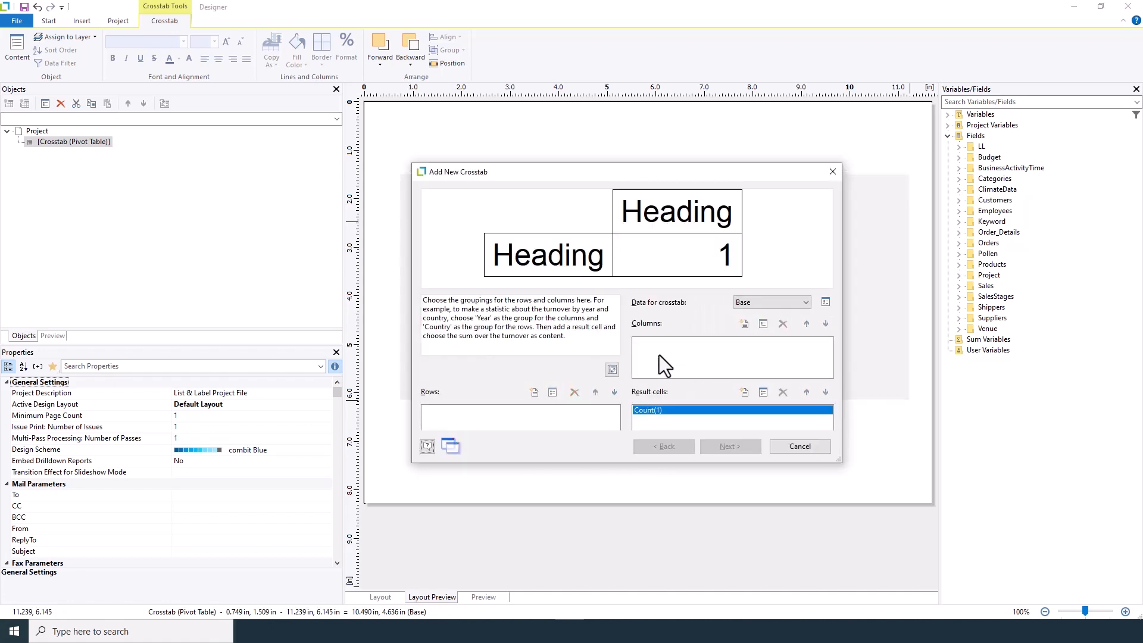
# Step: Add the Customers.Country field as the crosstab's row grouping
pyautogui.click(534, 393)
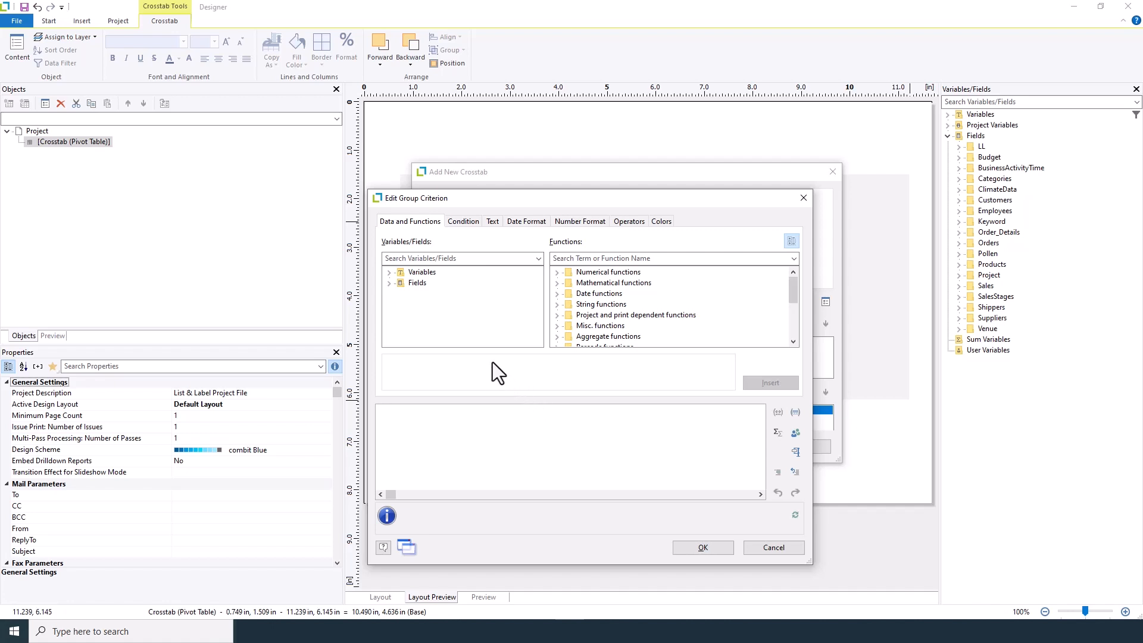
pyautogui.click(388, 283)
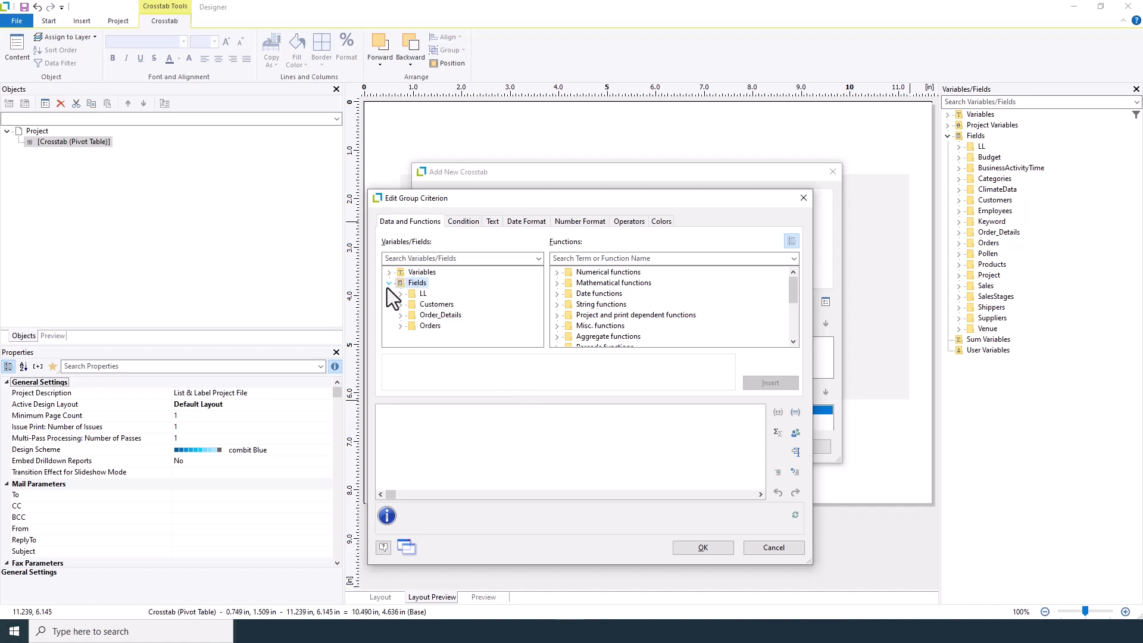
pyautogui.click(402, 305)
pyautogui.click(441, 337)
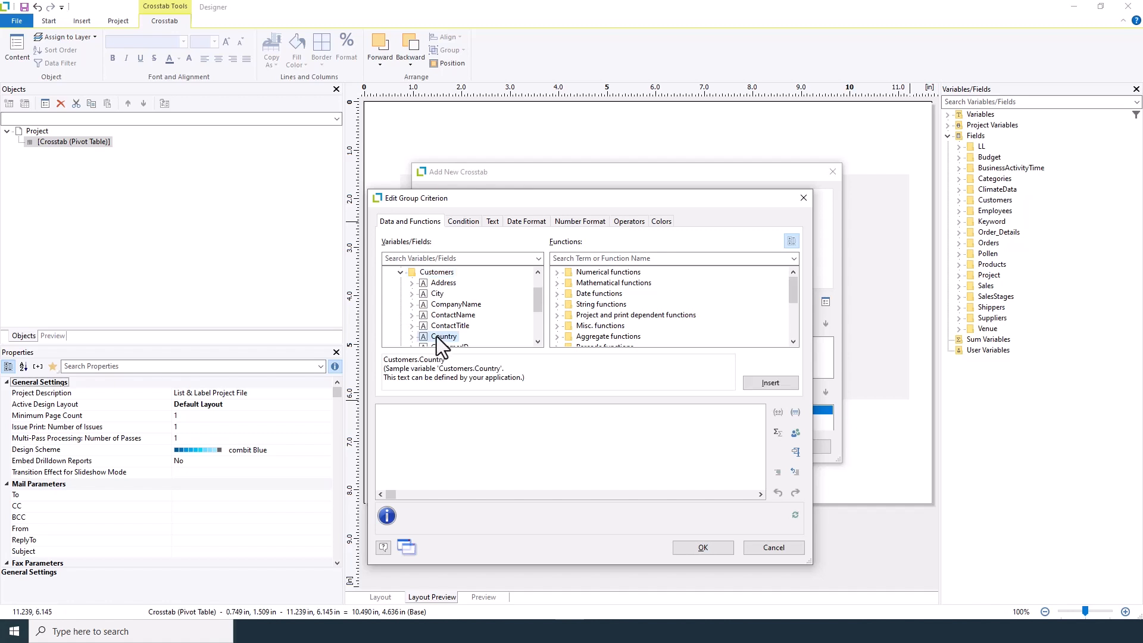
pyautogui.click(765, 384)
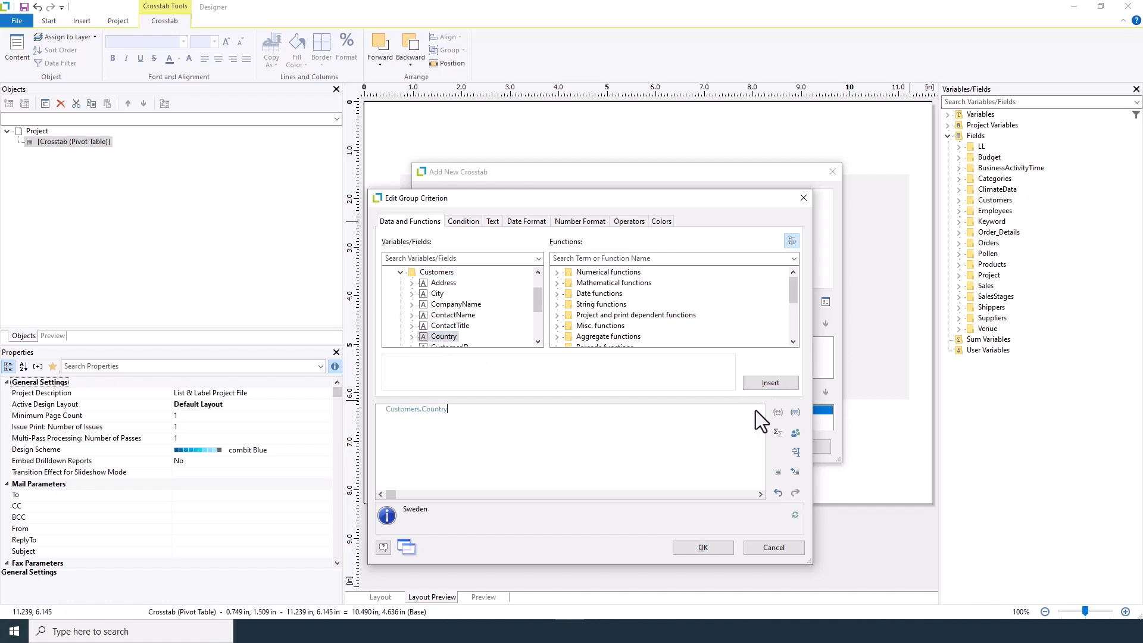
pyautogui.click(702, 548)
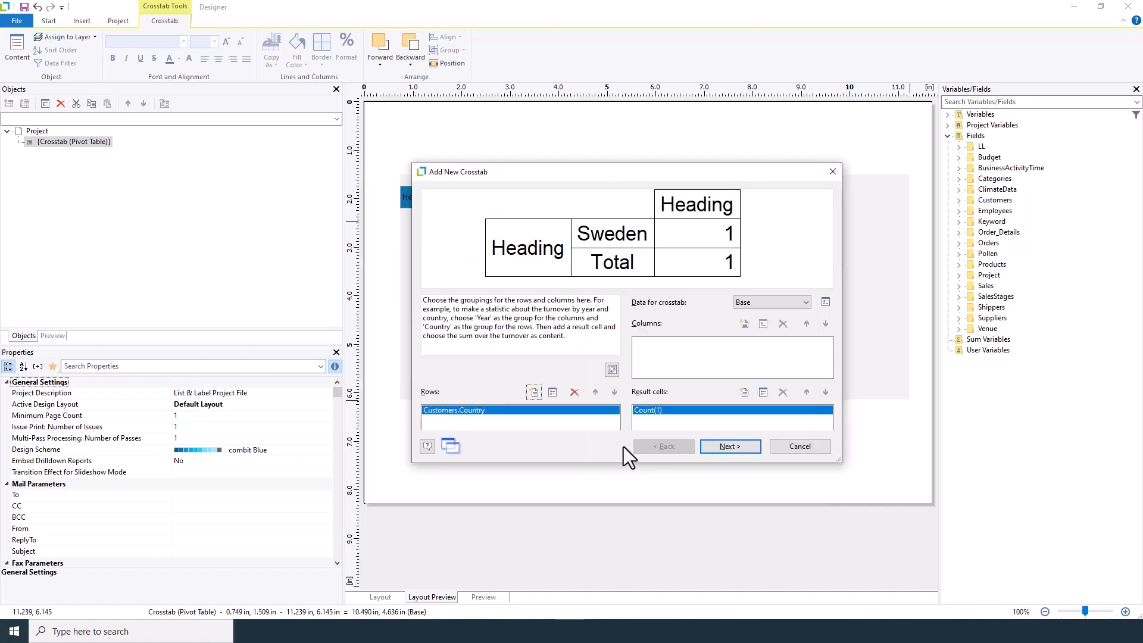
# Step: Add the year of Orders.OrderDate as the crosstab's column grouping
pyautogui.click(746, 324)
pyautogui.moveTo(537, 300); pyautogui.dragTo(534, 331)
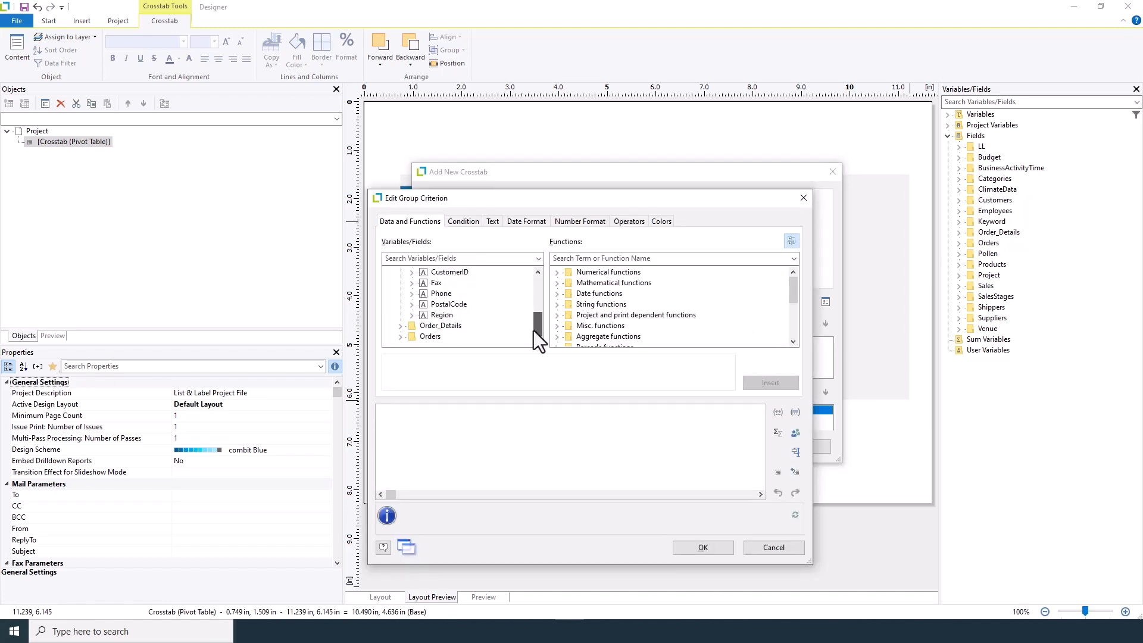
pyautogui.click(405, 337)
pyautogui.scroll(-1, 431, 309)
pyautogui.click(411, 316)
pyautogui.click(448, 283)
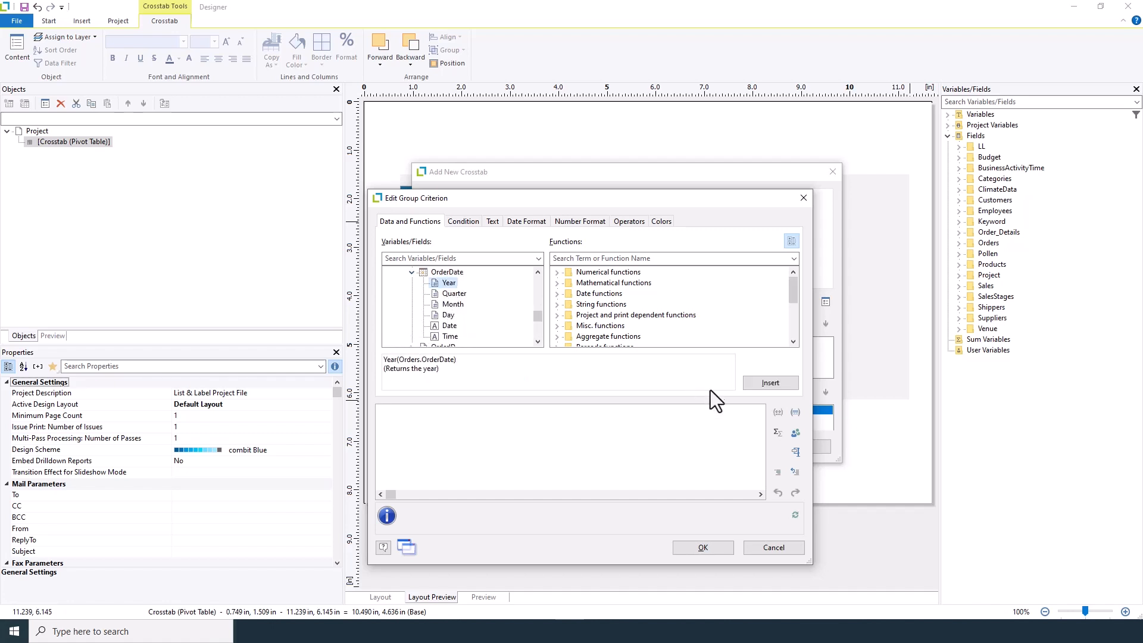
pyautogui.click(768, 383)
pyautogui.click(720, 549)
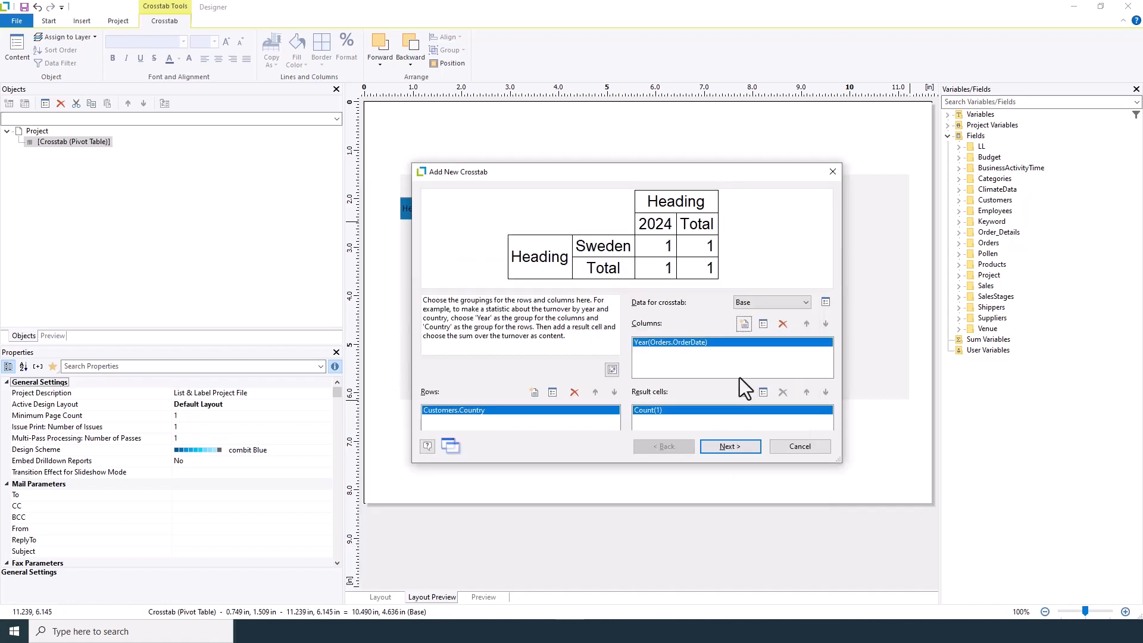
# Step: Summarize the result cell by Sum and build its content formula as Order_Details.Quantity*Order_Details.UnitPrice
pyautogui.doubleClick(666, 410)
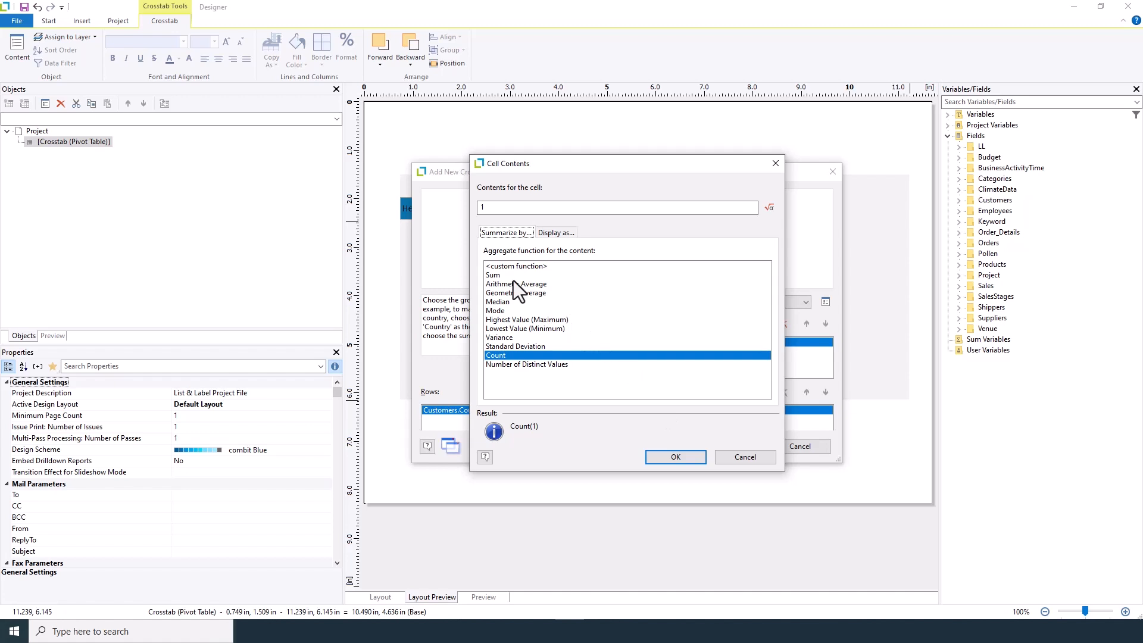
pyautogui.click(495, 274)
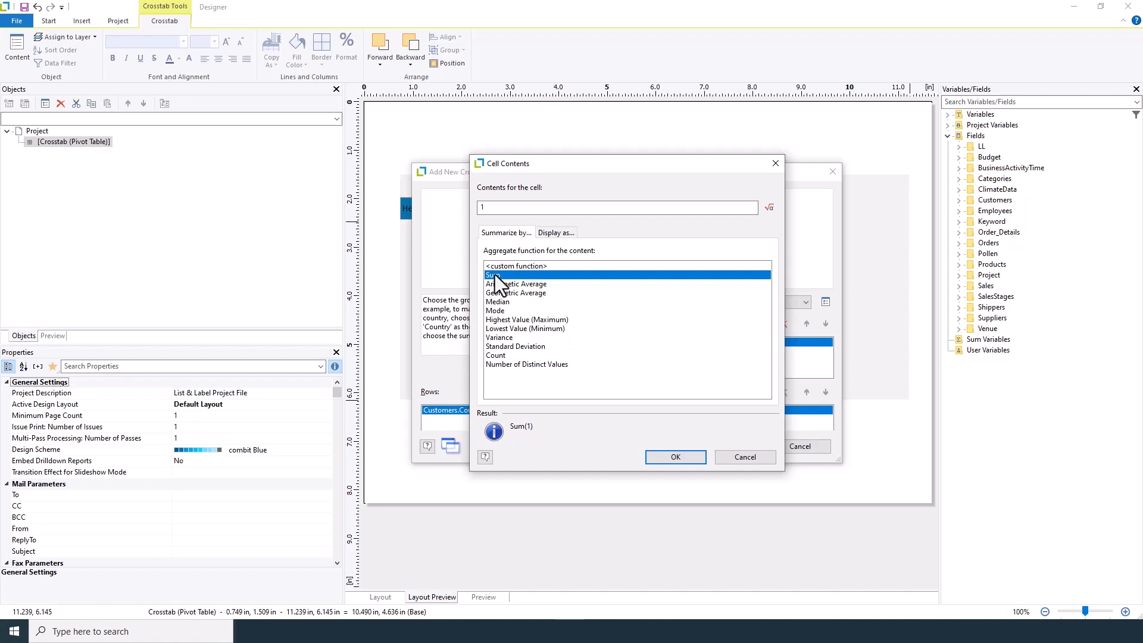
pyautogui.click(768, 206)
pyautogui.scroll(10, 504, 222)
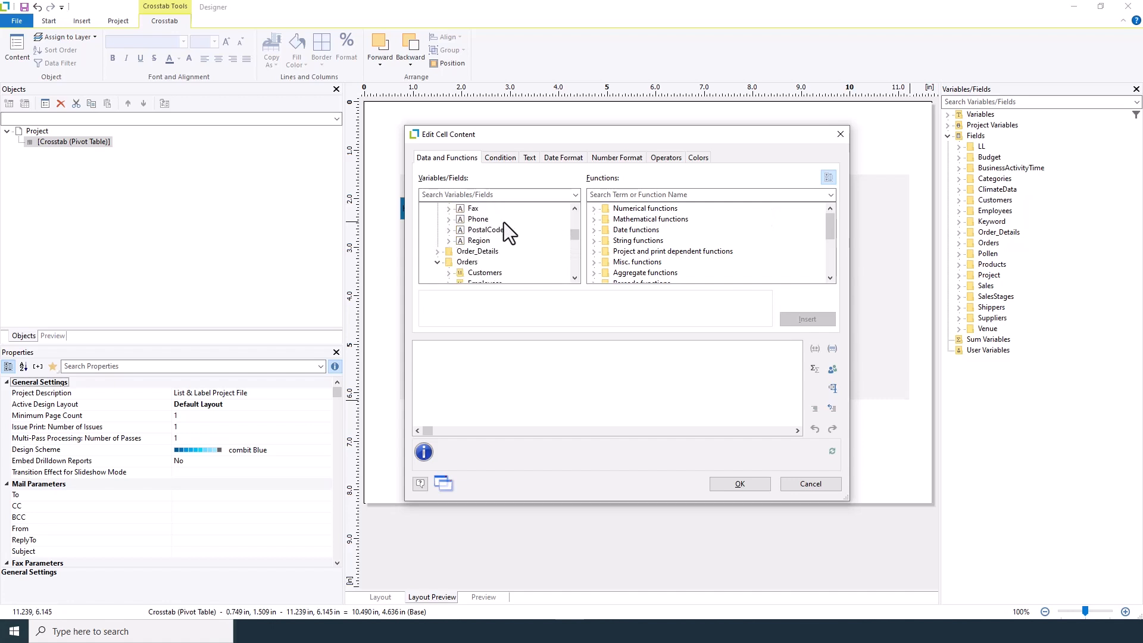
pyautogui.click(441, 252)
pyautogui.scroll(-1, 479, 262)
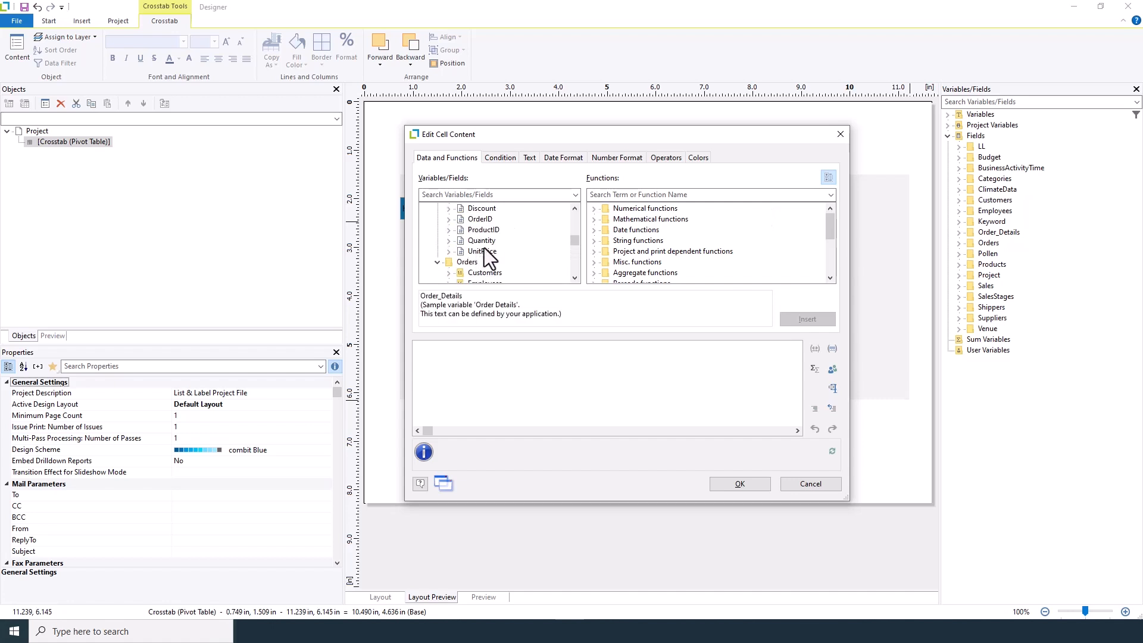
pyautogui.click(481, 241)
pyautogui.click(808, 319)
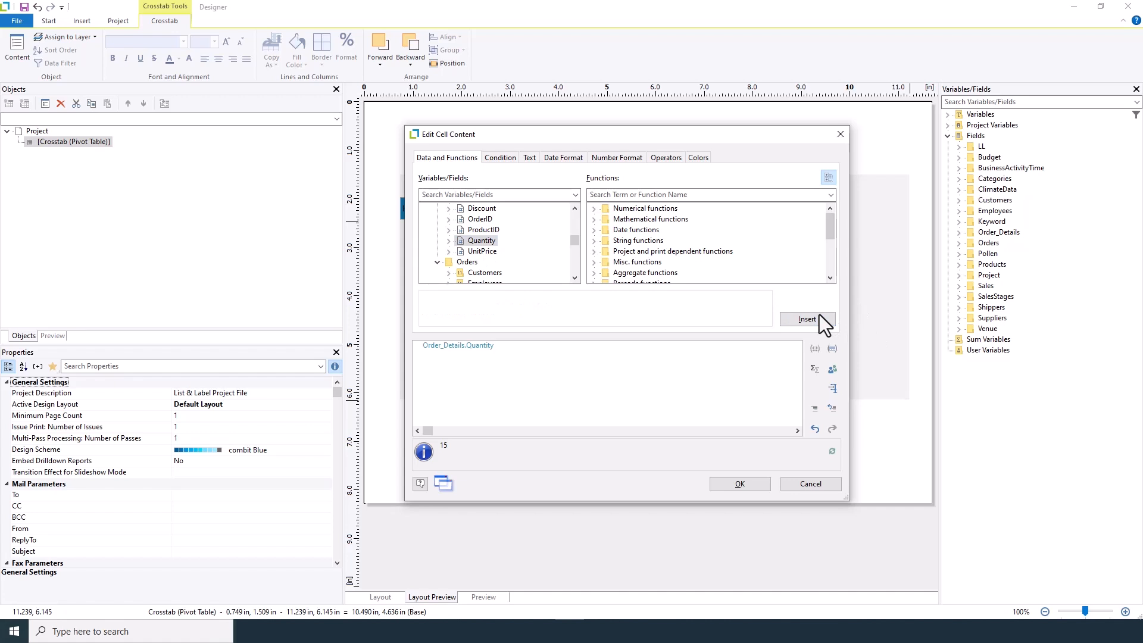
pyautogui.write('*')
pyautogui.click(483, 250)
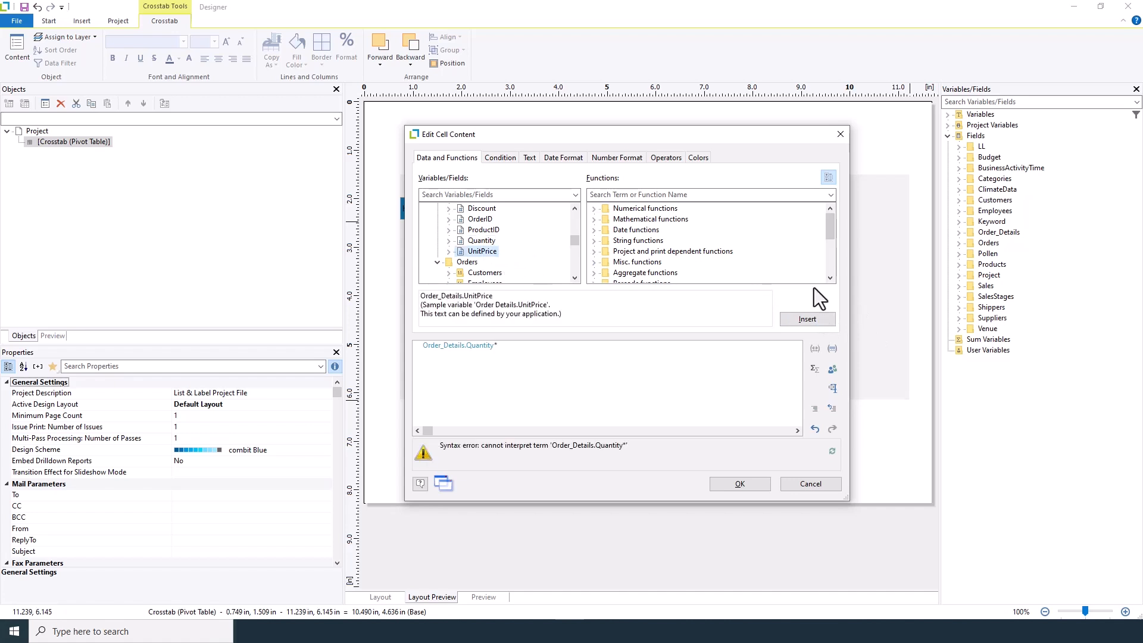
pyautogui.click(817, 317)
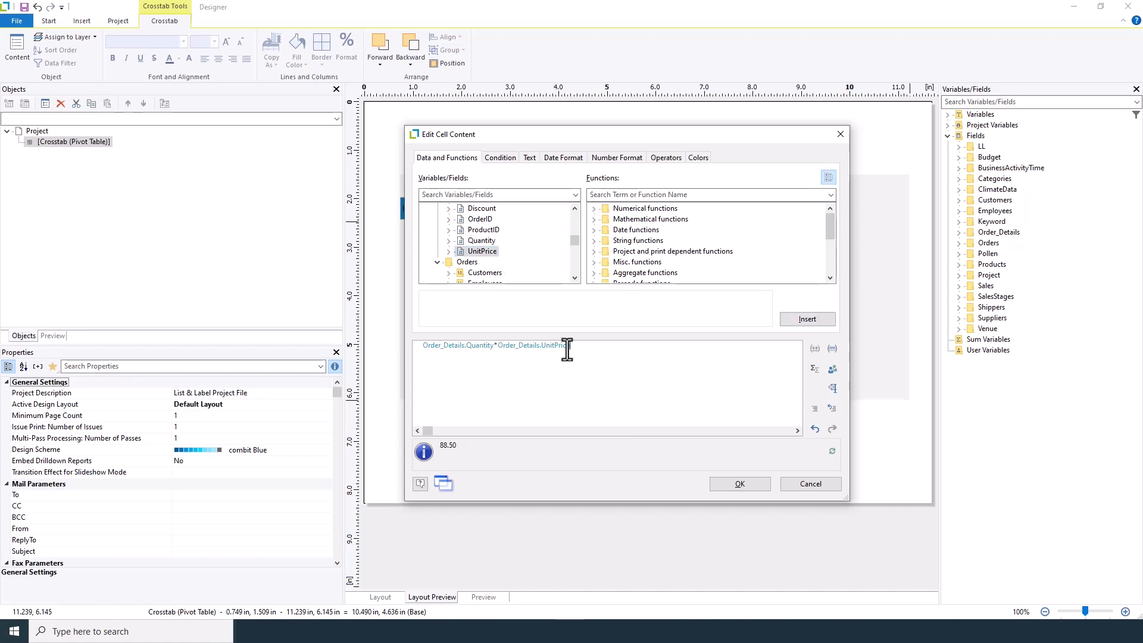
# Step: Search the functions for "crosstab" and view the descriptions of Crosstab.Total and Crosstab.Value
pyautogui.click(622, 193)
pyautogui.write('crosstab')
pyautogui.scroll(-2, 574, 227)
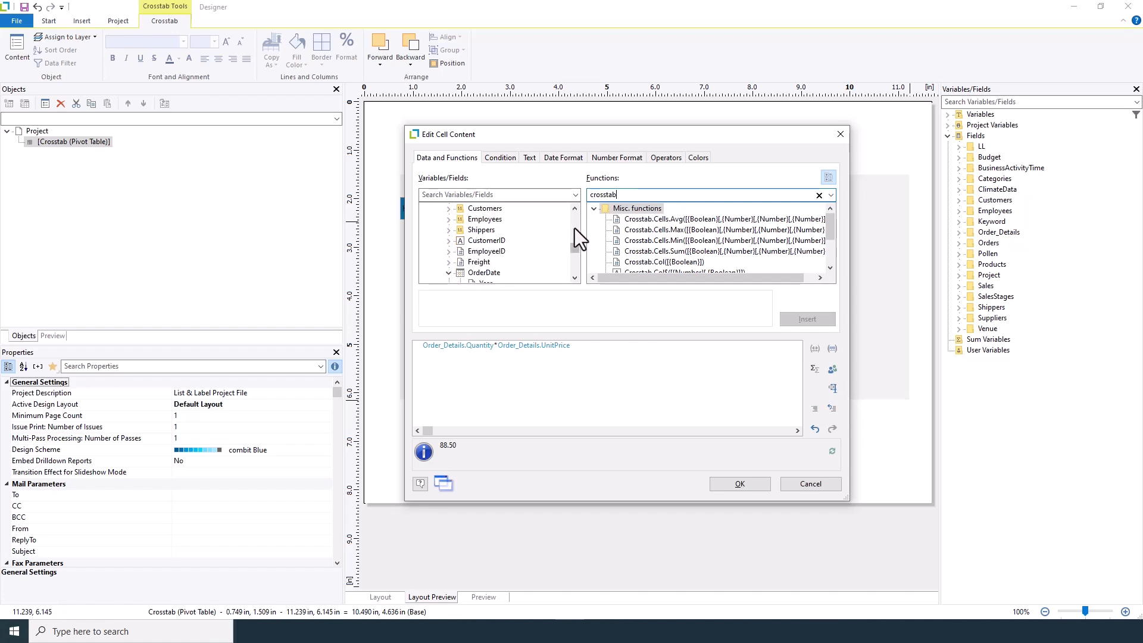
pyautogui.scroll(-2, 672, 239)
pyautogui.click(668, 252)
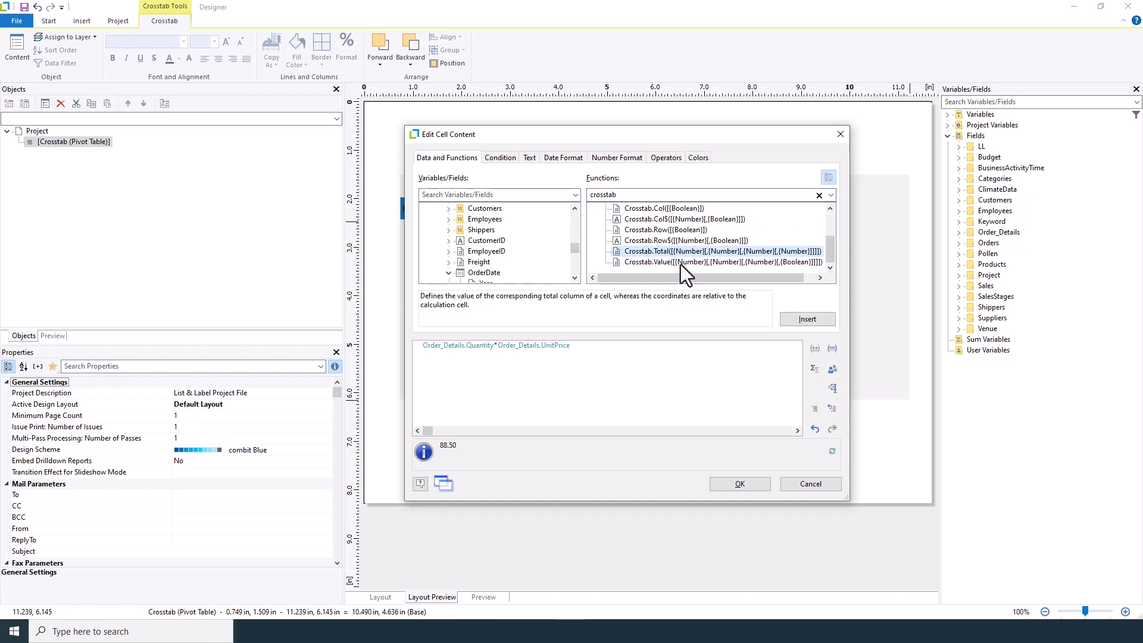
pyautogui.click(663, 264)
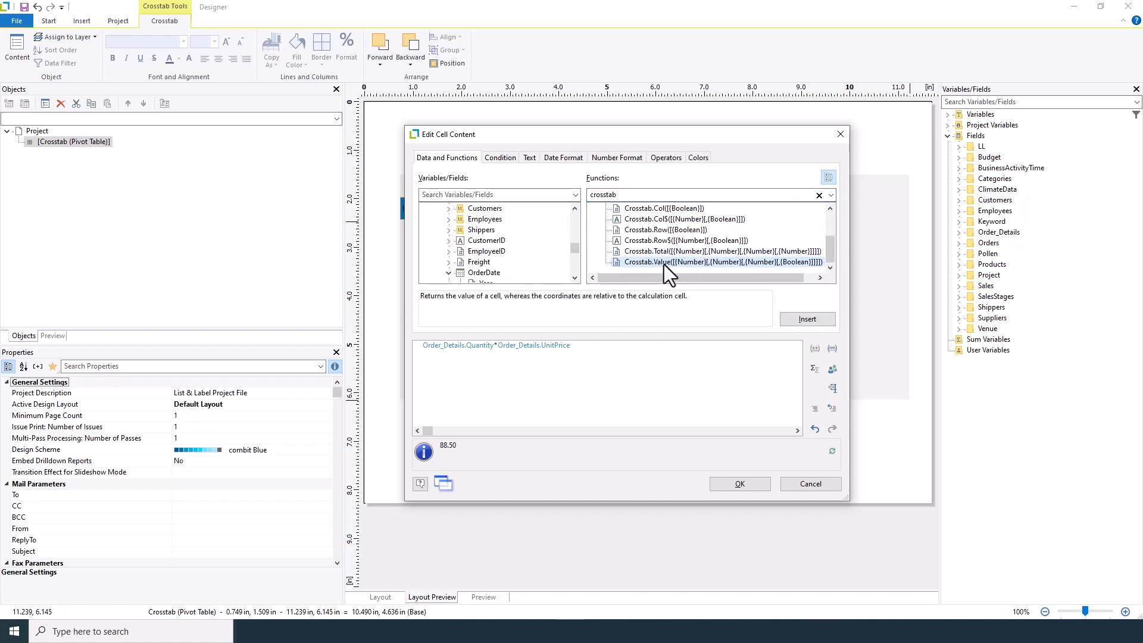
# Step: Apply the quantity-times-price formula and the Sum aggregation to the crosstab's result cell
pyautogui.click(740, 484)
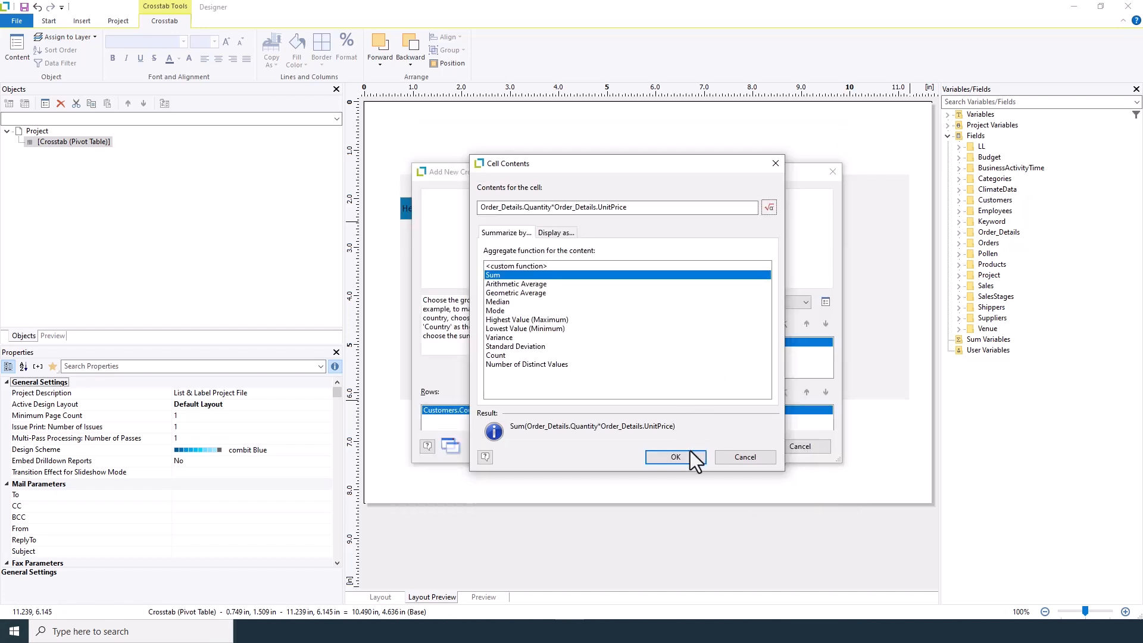
pyautogui.click(676, 456)
pyautogui.click(606, 327)
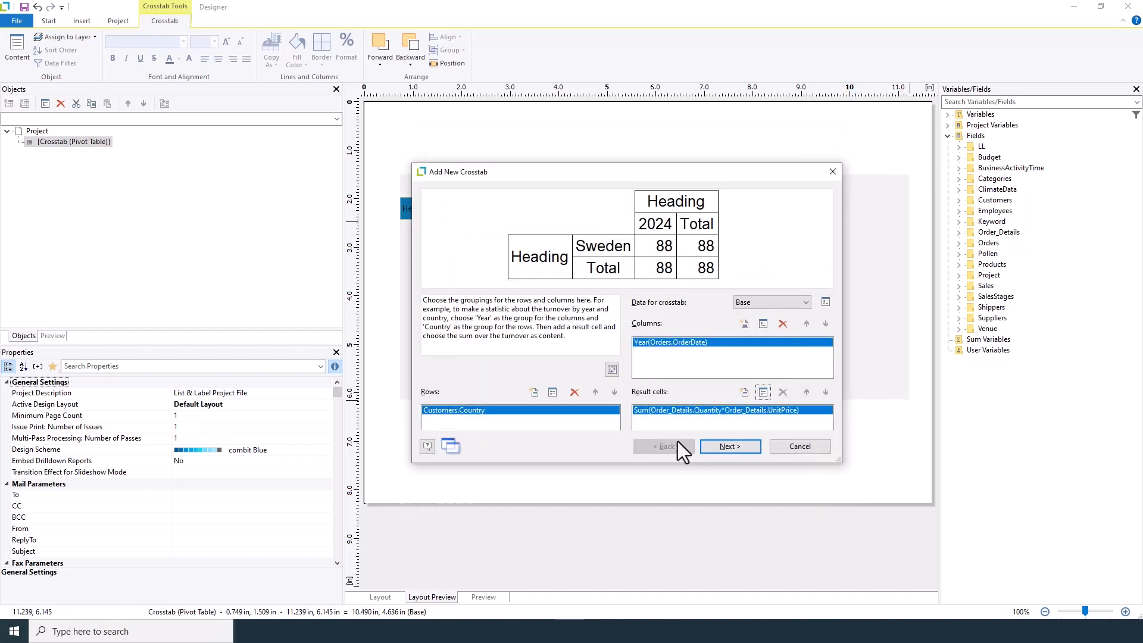
# Step: Continue to the cell properties and set the row heading's displayed contents to "Country"
pyautogui.click(730, 447)
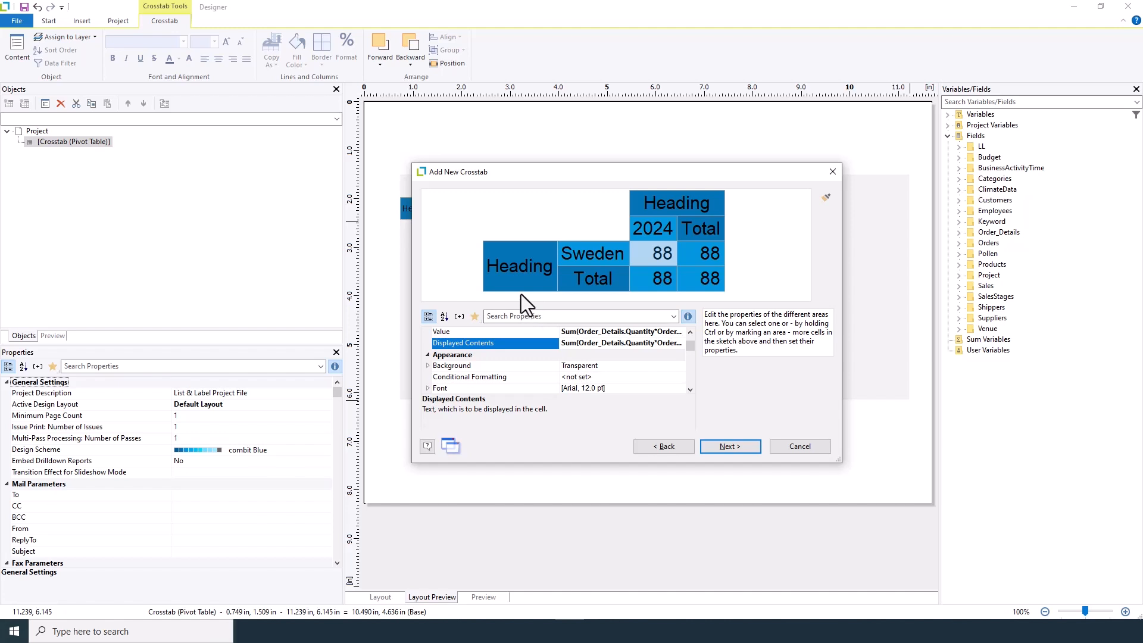
pyautogui.click(519, 263)
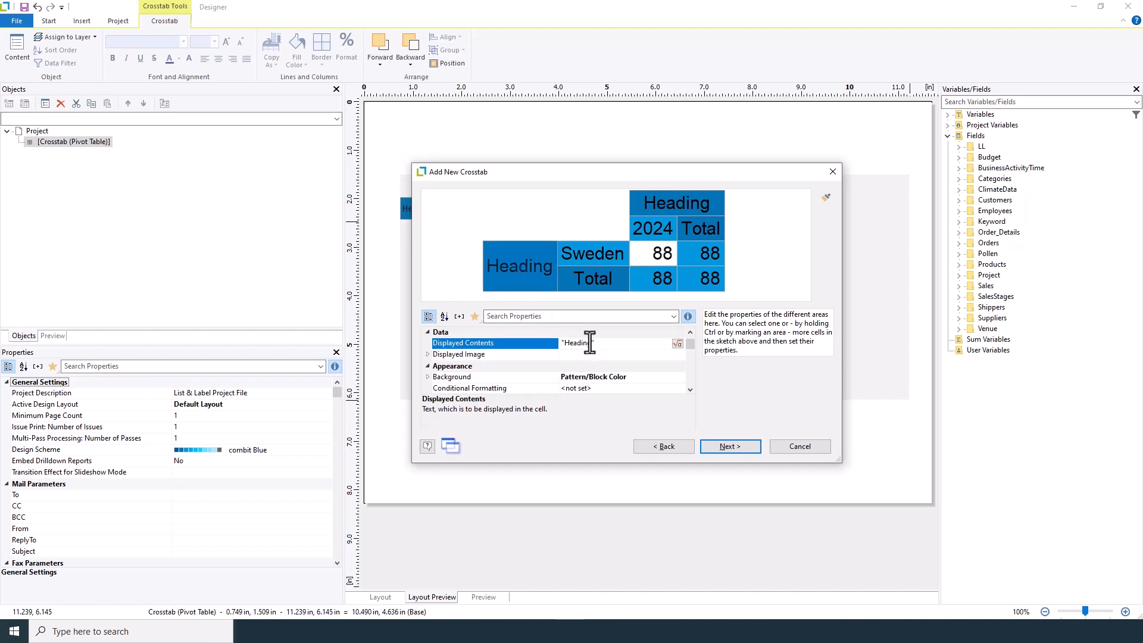
pyautogui.press('BackSpace')
pyautogui.press('BackSpace')
pyautogui.press('BackSpace')
pyautogui.press('BackSpace')
pyautogui.press('BackSpace')
pyautogui.press('BackSpace')
pyautogui.press('BackSpace')
pyautogui.write('Country')
# Step: Set the column heading's displayed contents to "Year"
pyautogui.click(674, 201)
pyautogui.click(593, 342)
pyautogui.press('BackSpace')
pyautogui.press('BackSpace')
pyautogui.press('BackSpace')
pyautogui.press('BackSpace')
pyautogui.press('BackSpace')
pyautogui.press('BackSpace')
pyautogui.press('BackSpace')
pyautogui.write('Year')
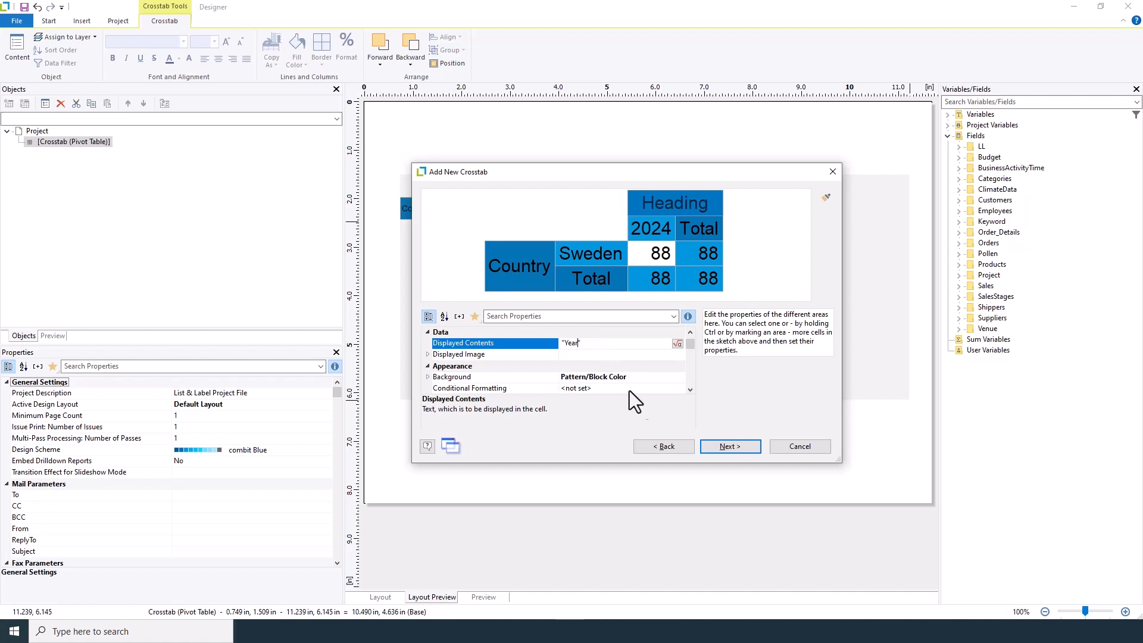
# Step: Review the crosstab's column and row wrapping options and complete the crosstab setup
pyautogui.click(726, 446)
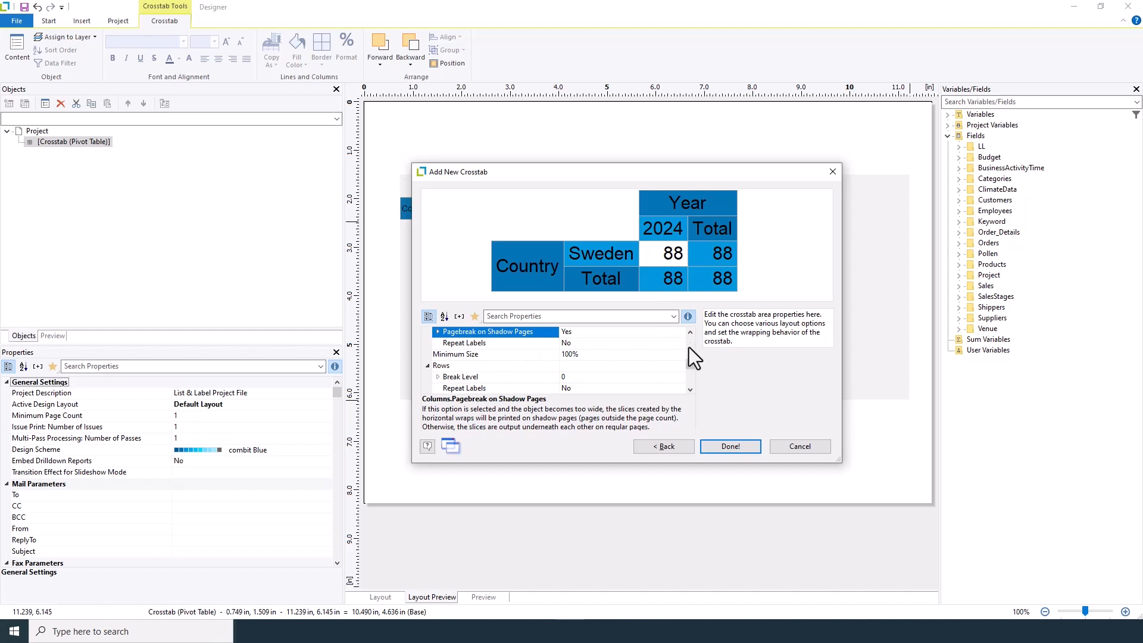
pyautogui.click(691, 337)
pyautogui.click(691, 336)
pyautogui.click(691, 336)
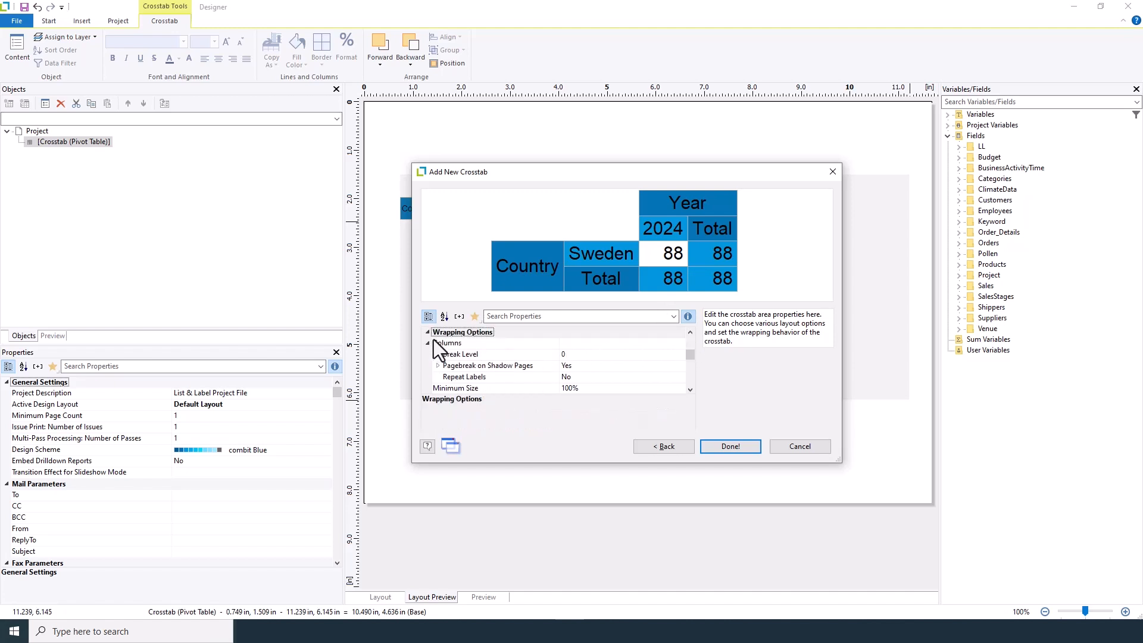
pyautogui.click(688, 390)
pyautogui.click(688, 390)
pyautogui.click(689, 389)
pyautogui.click(689, 390)
pyautogui.click(689, 390)
pyautogui.click(689, 390)
pyautogui.click(689, 390)
pyautogui.click(688, 390)
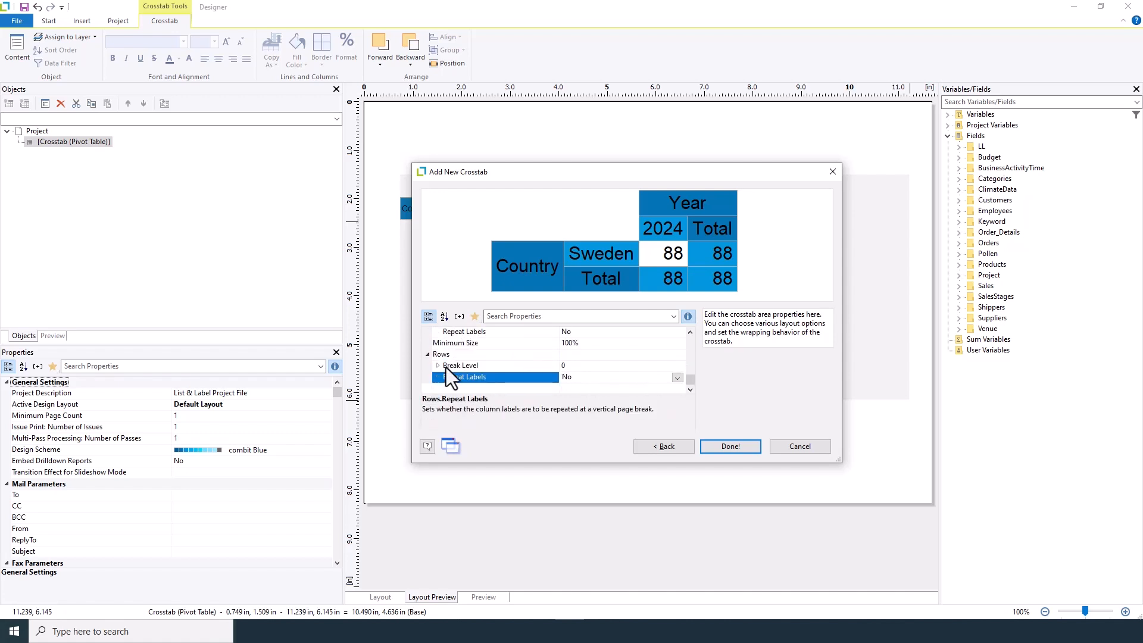
pyautogui.click(732, 447)
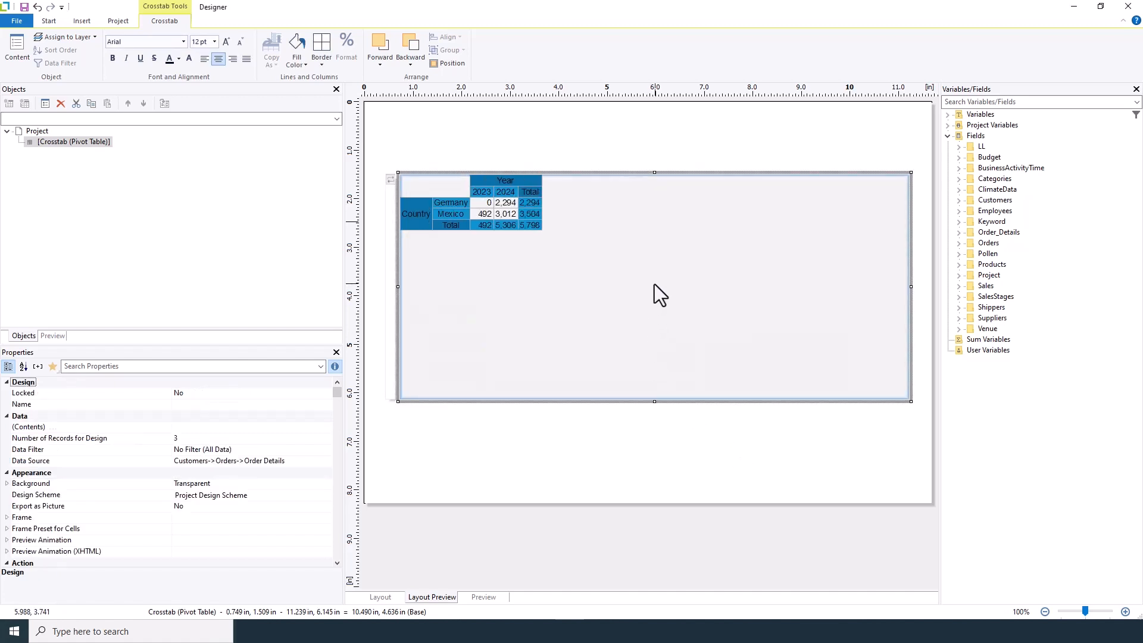
# Step: Show the crosstab's field areas and add Customers.CustomerID as a second row grouping below Customers.Country
pyautogui.click(389, 180)
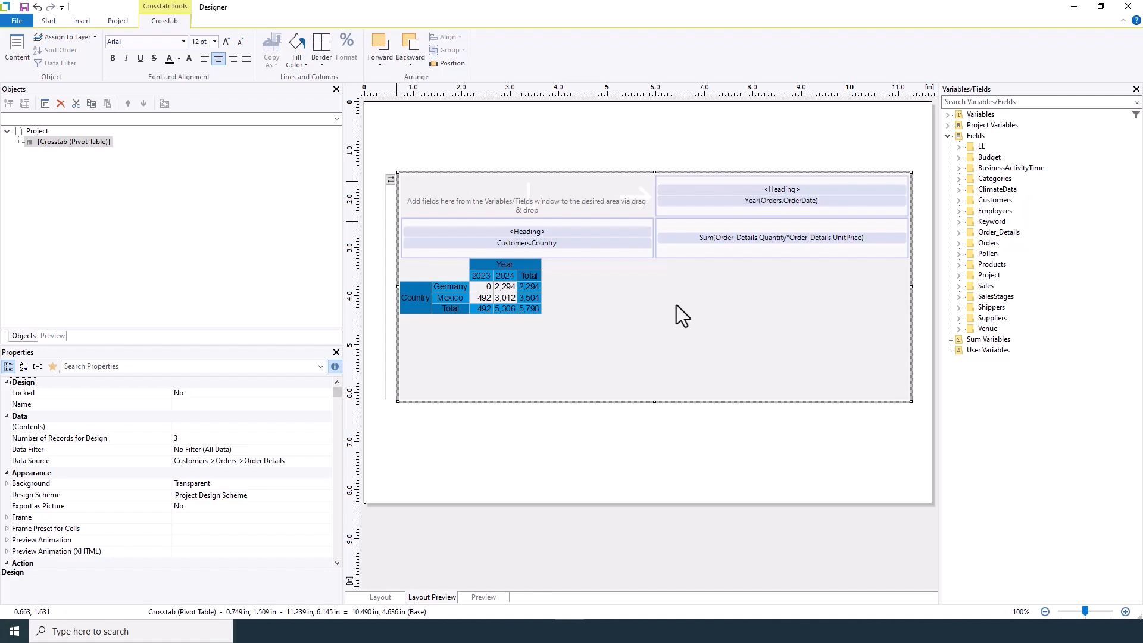
pyautogui.click(959, 201)
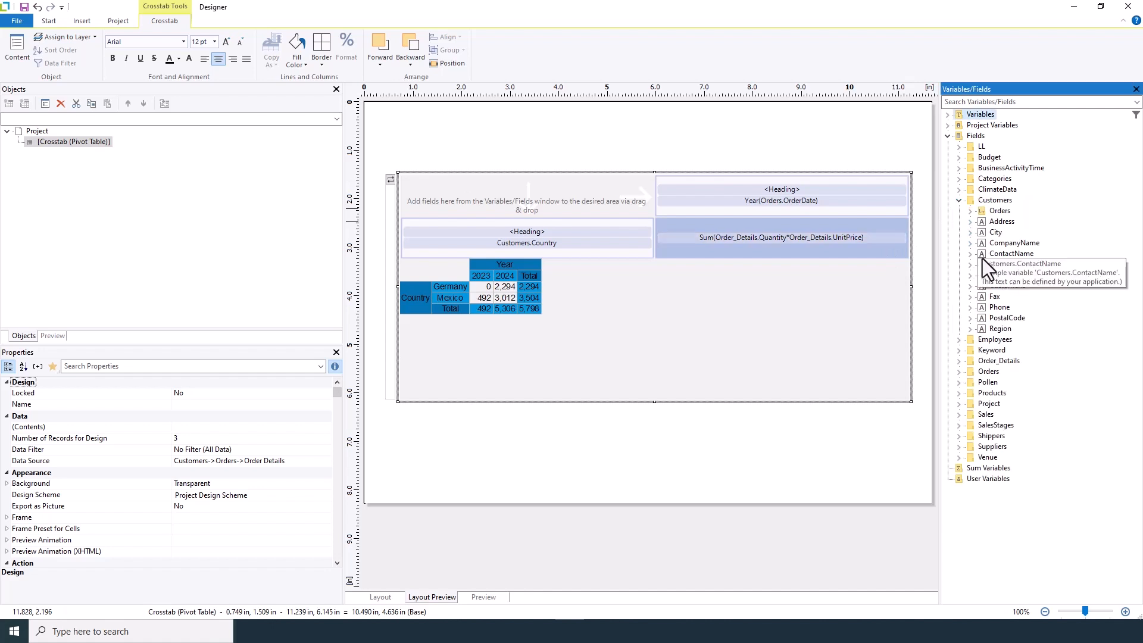
pyautogui.click(1012, 287)
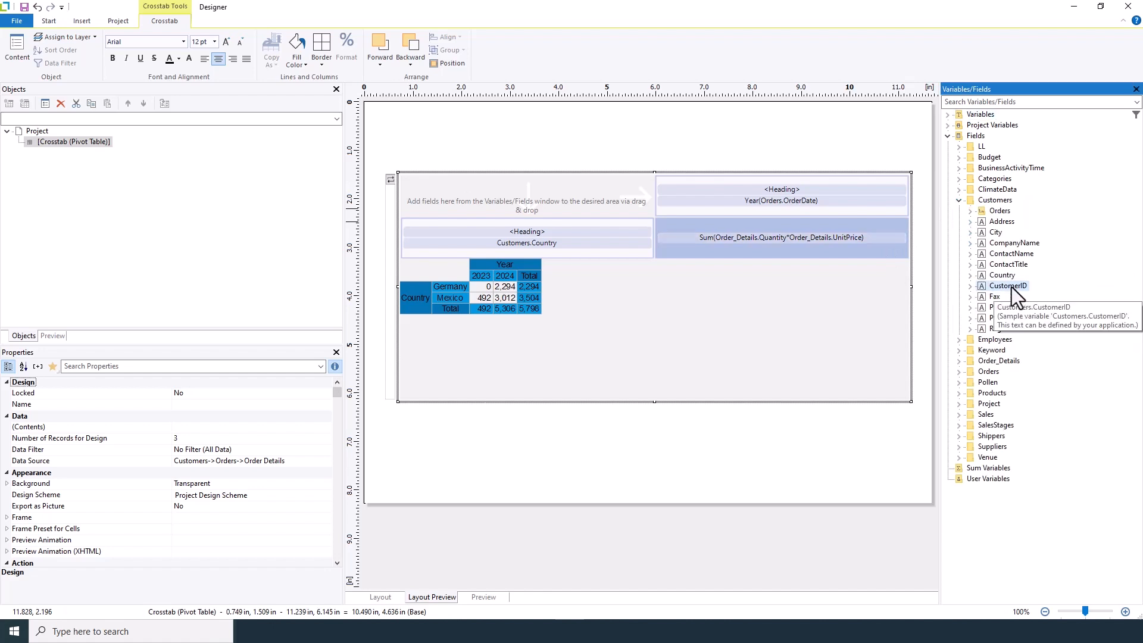
pyautogui.moveTo(1017, 296); pyautogui.dragTo(544, 249)
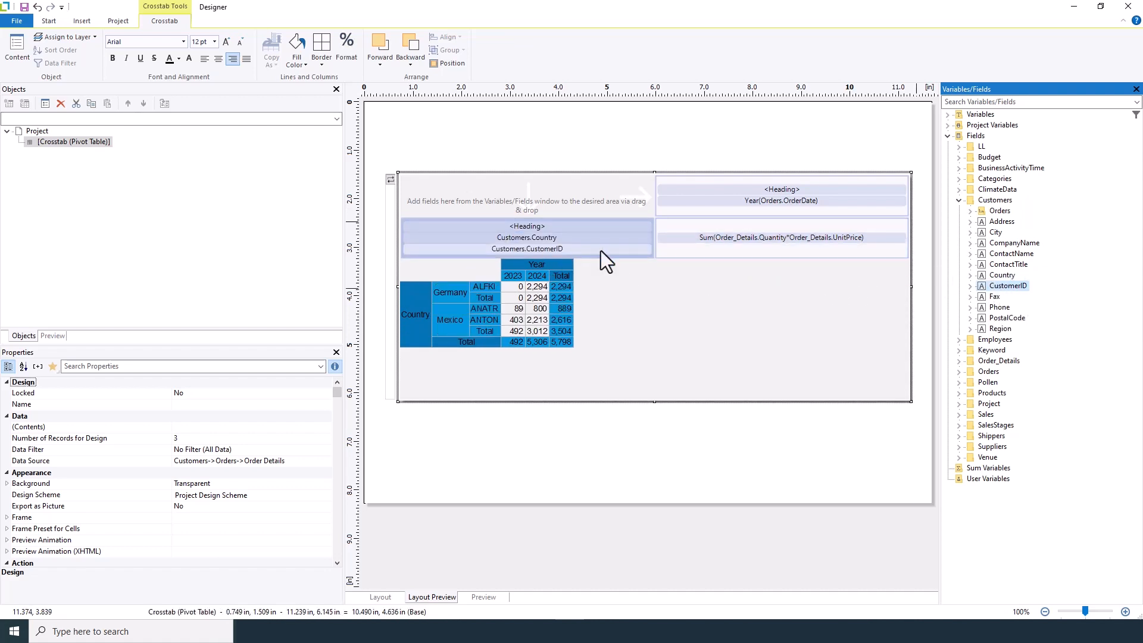
# Step: Add the quarter of Orders.OrderDate as a second column grouping below the year and open the report preview
pyautogui.click(957, 371)
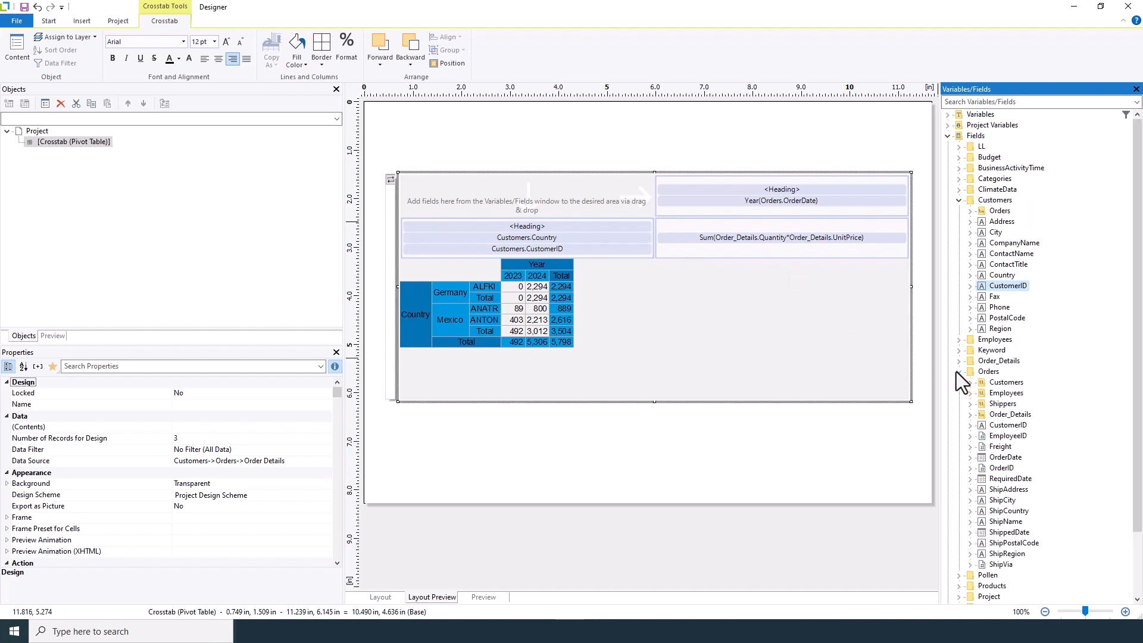
pyautogui.click(970, 458)
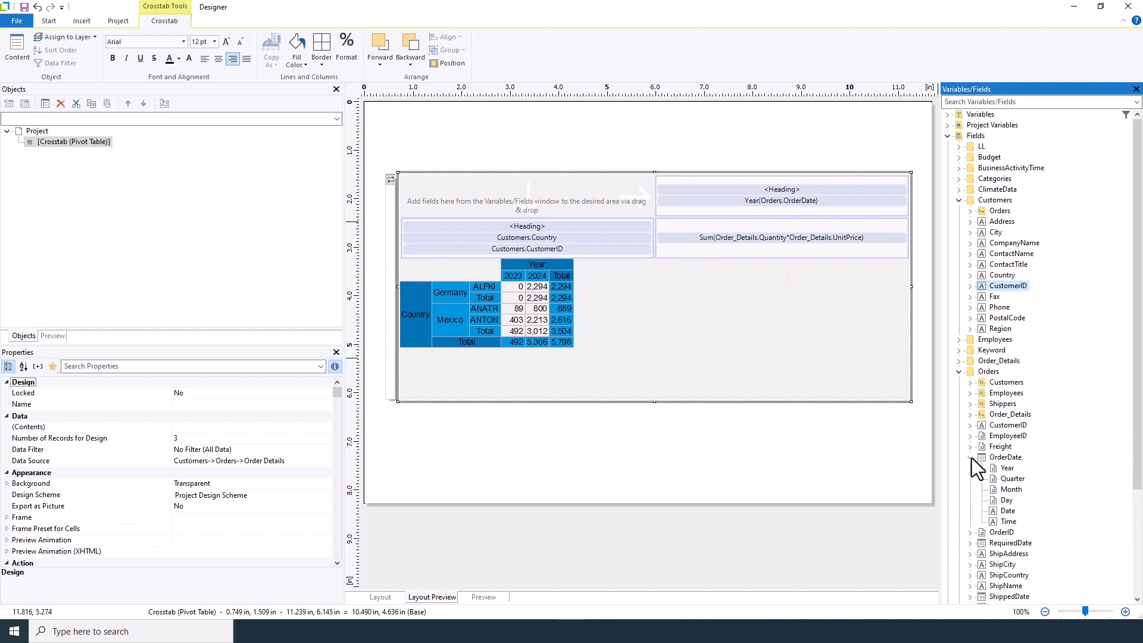
pyautogui.moveTo(1008, 482); pyautogui.dragTo(764, 218)
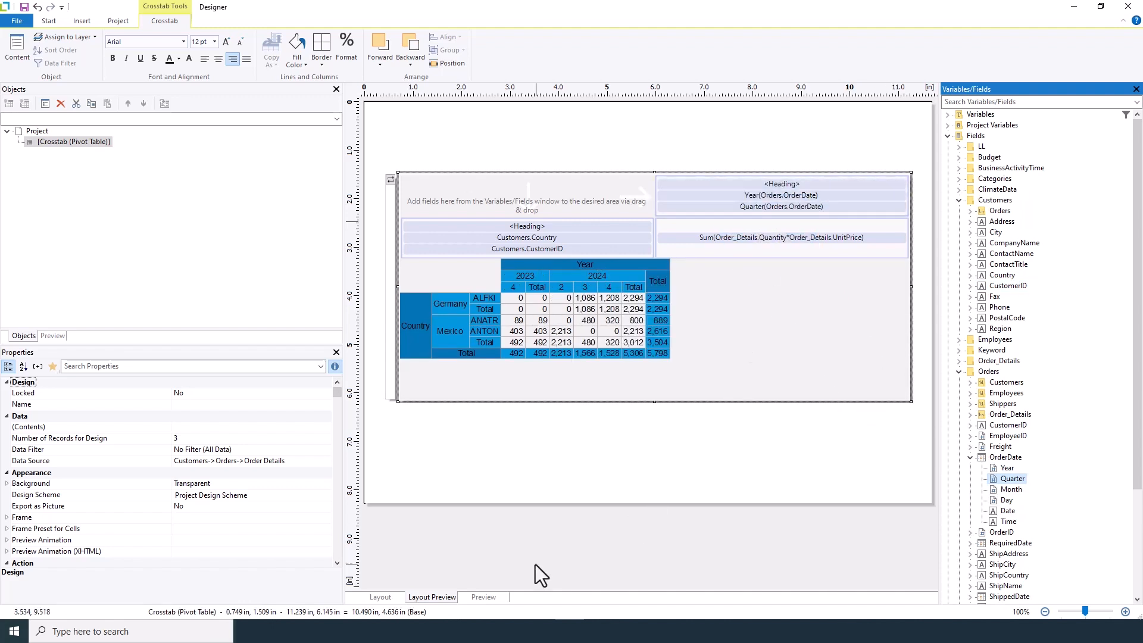
pyautogui.click(495, 597)
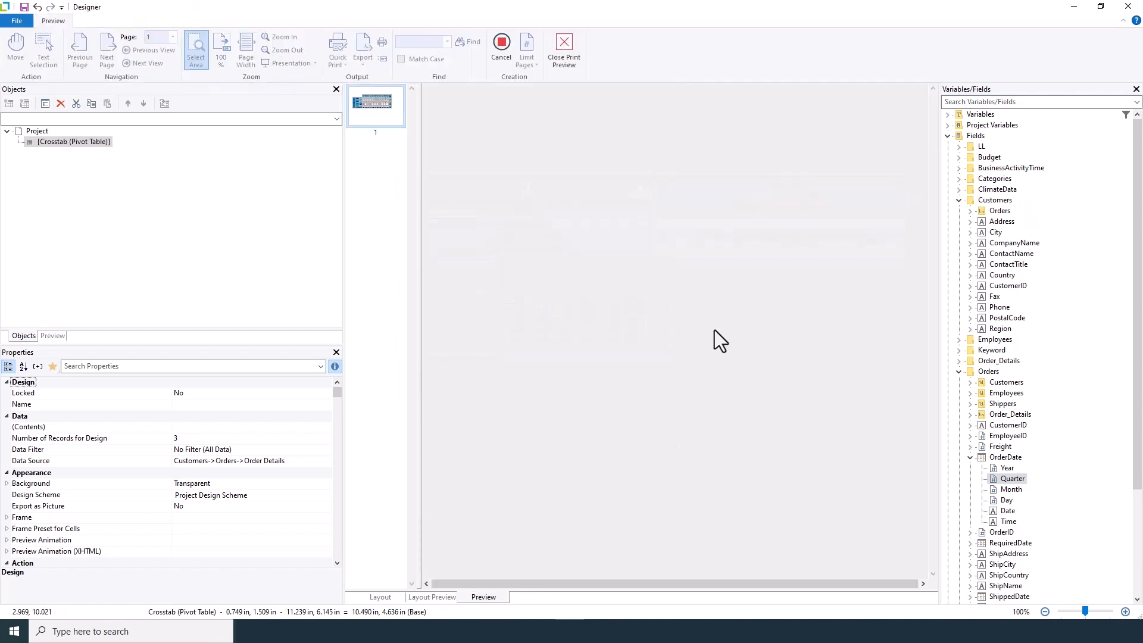